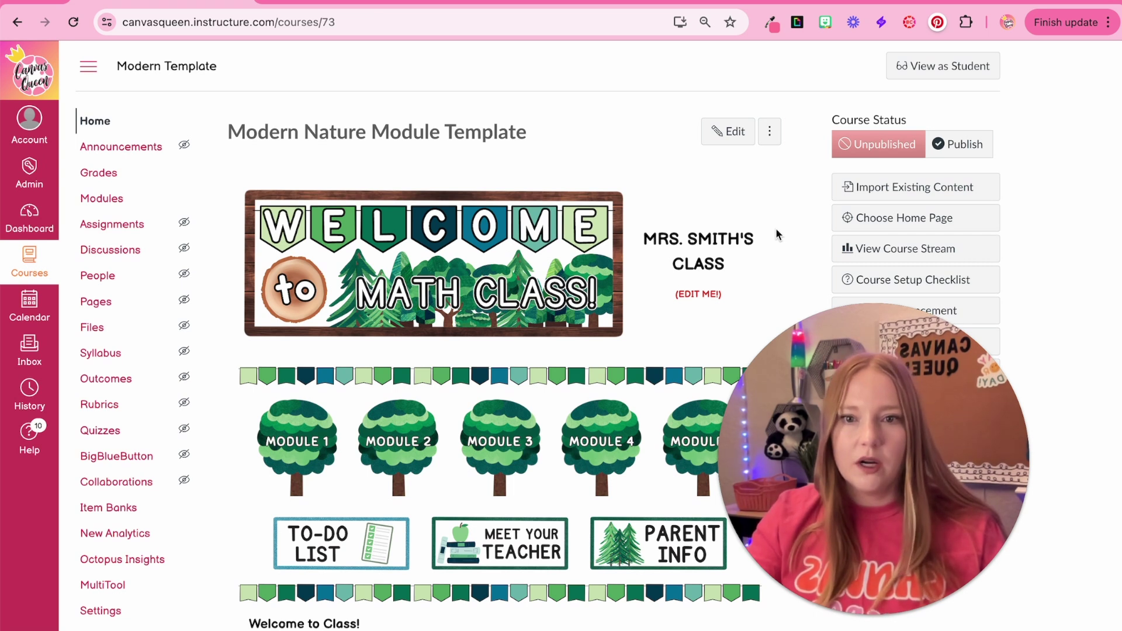
# - Open the course Settings at the Navigation section
pyautogui.scroll(-5, 777, 234)
pyautogui.scroll(5, 778, 233)
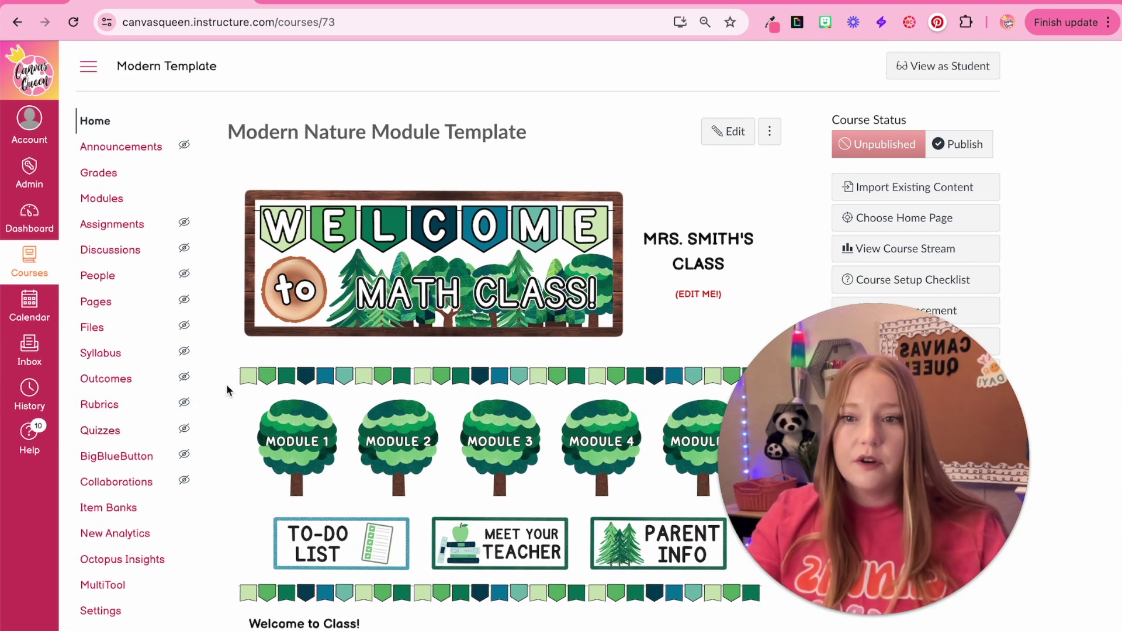
pyautogui.click(109, 613)
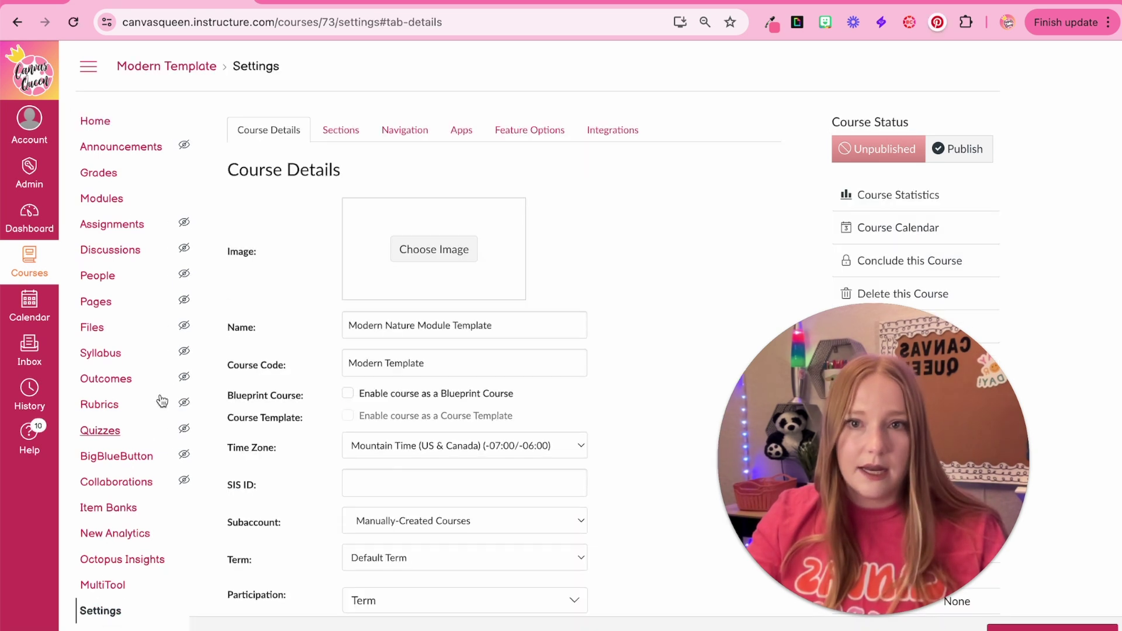
pyautogui.scroll(10, 391, 130)
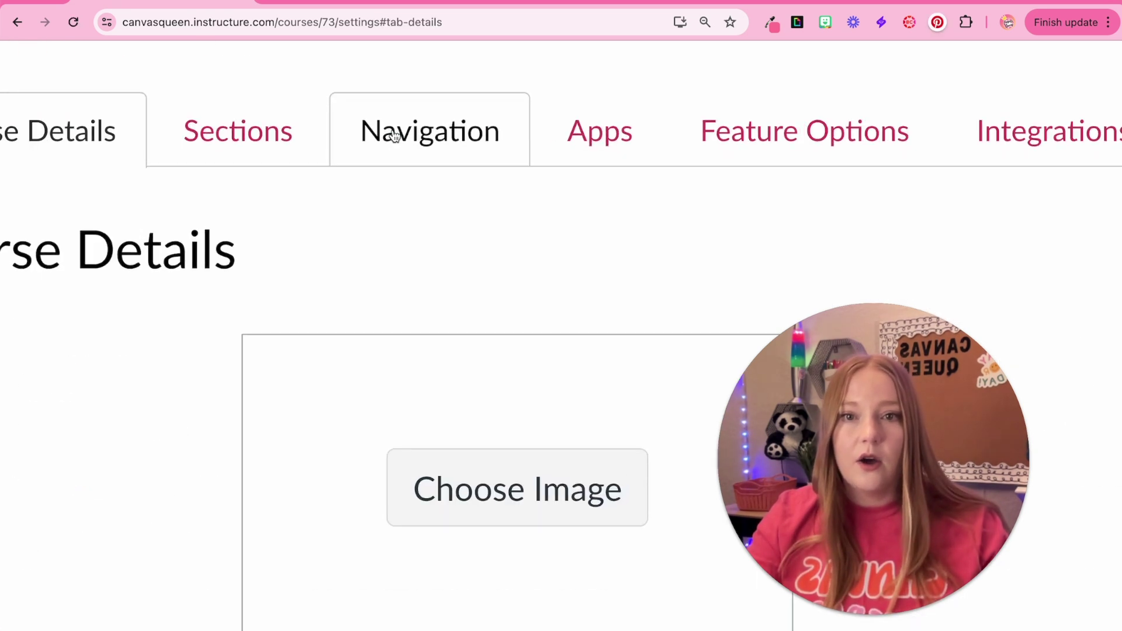
pyautogui.click(427, 150)
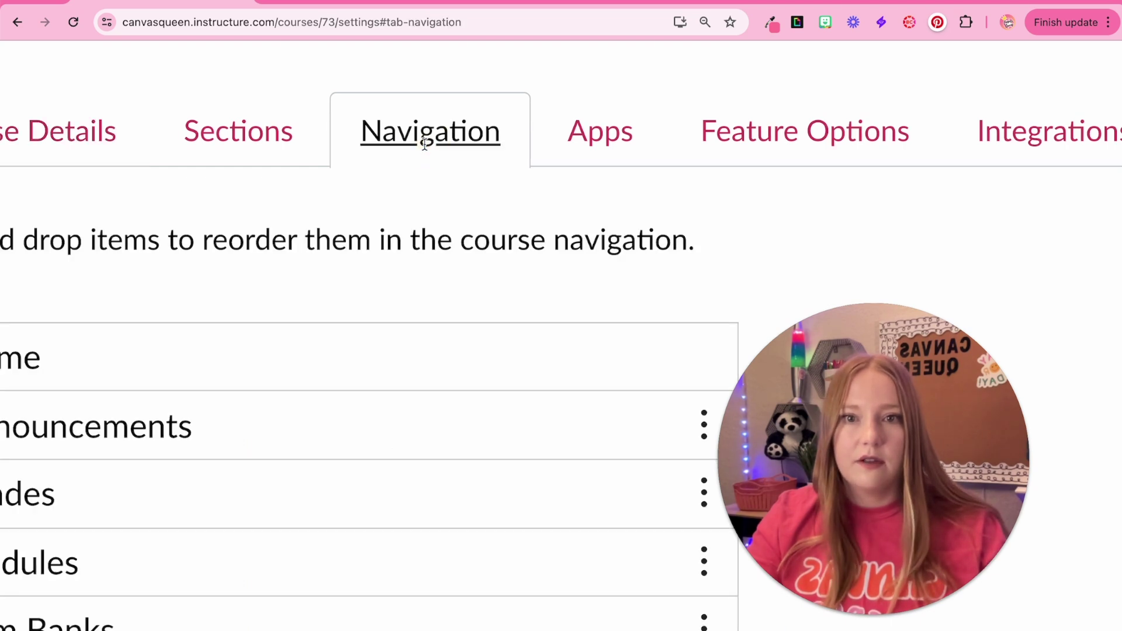
pyautogui.scroll(-10, 426, 146)
# - Hide MultiTool, Octopus Insights, New Analytics and Item Banks from the course navigation
pyautogui.moveTo(436, 366); pyautogui.dragTo(430, 465)
pyautogui.moveTo(425, 351); pyautogui.dragTo(414, 431)
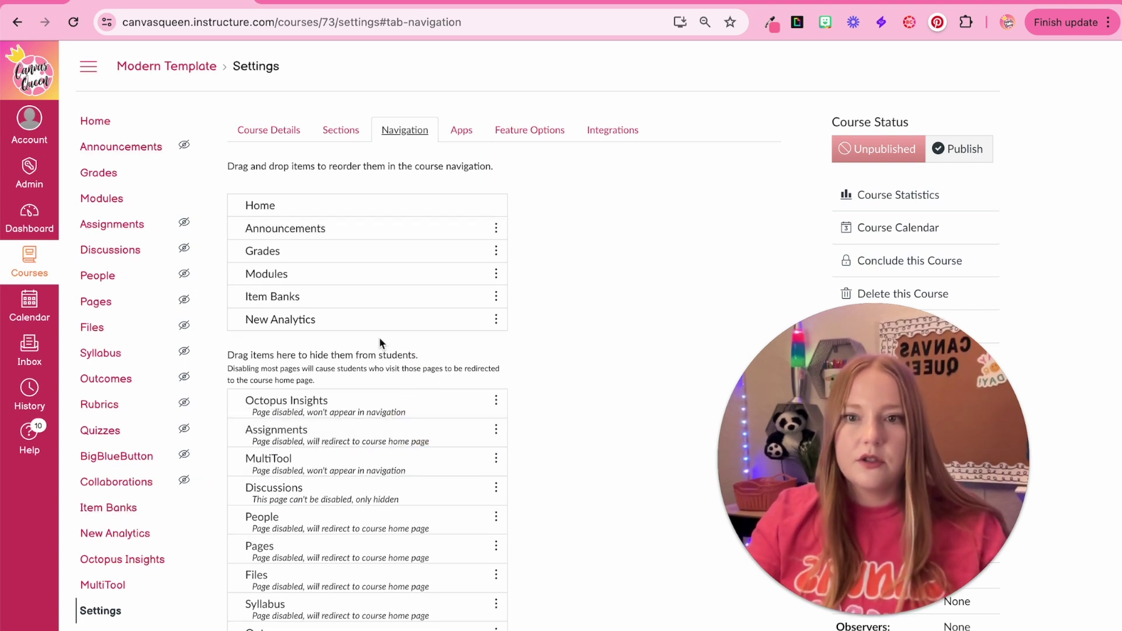
pyautogui.moveTo(381, 322); pyautogui.dragTo(382, 412)
pyautogui.moveTo(363, 299); pyautogui.dragTo(360, 368)
# - Move Modules directly under Home and save the course navigation
pyautogui.moveTo(340, 274); pyautogui.dragTo(324, 232)
pyautogui.click(323, 285)
pyautogui.click(326, 251)
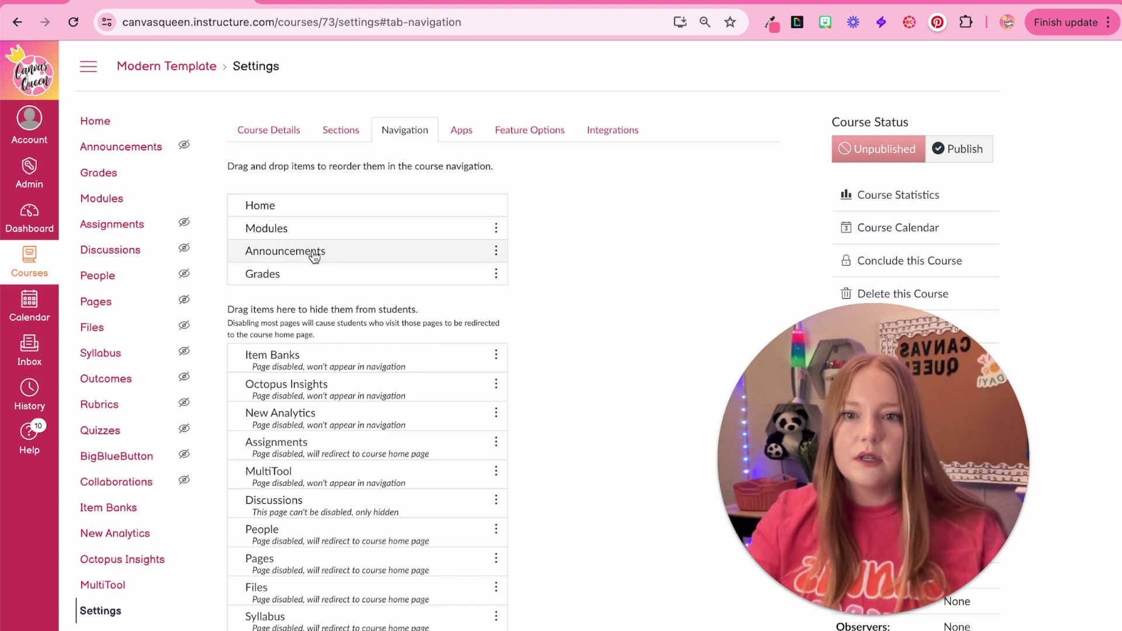
pyautogui.scroll(-4, 326, 308)
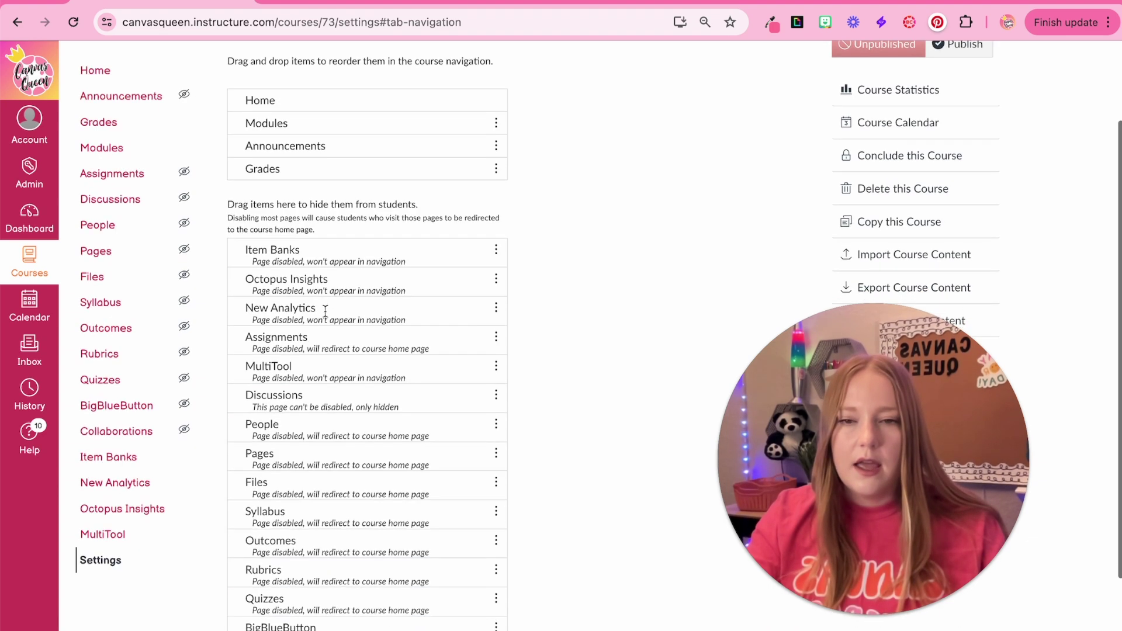
pyautogui.scroll(-1, 326, 316)
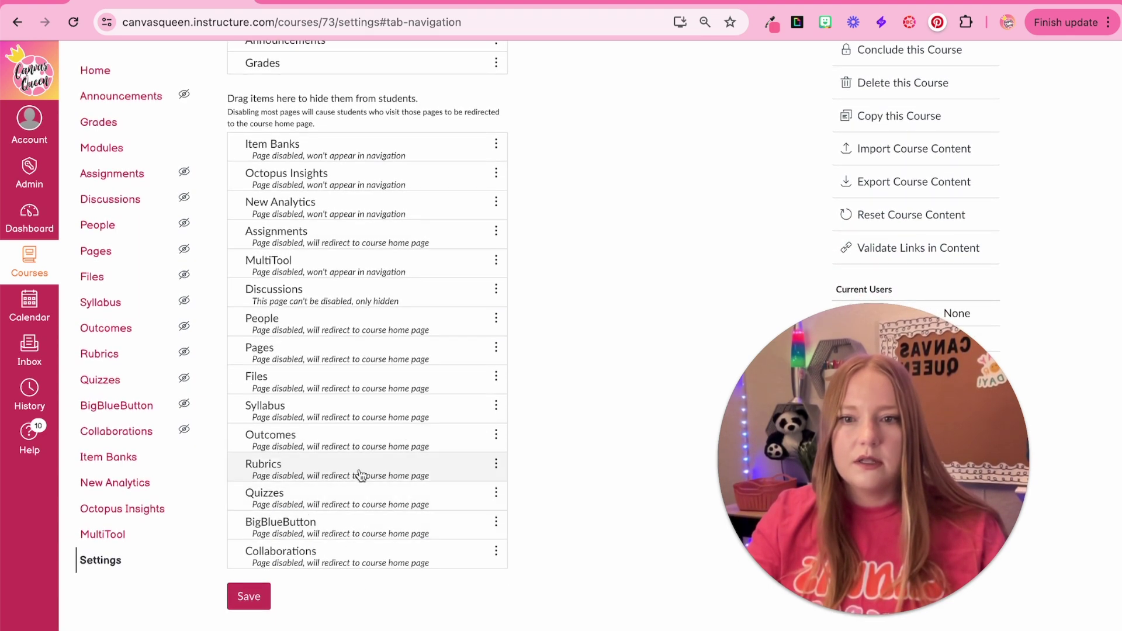
pyautogui.scroll(2, 300, 544)
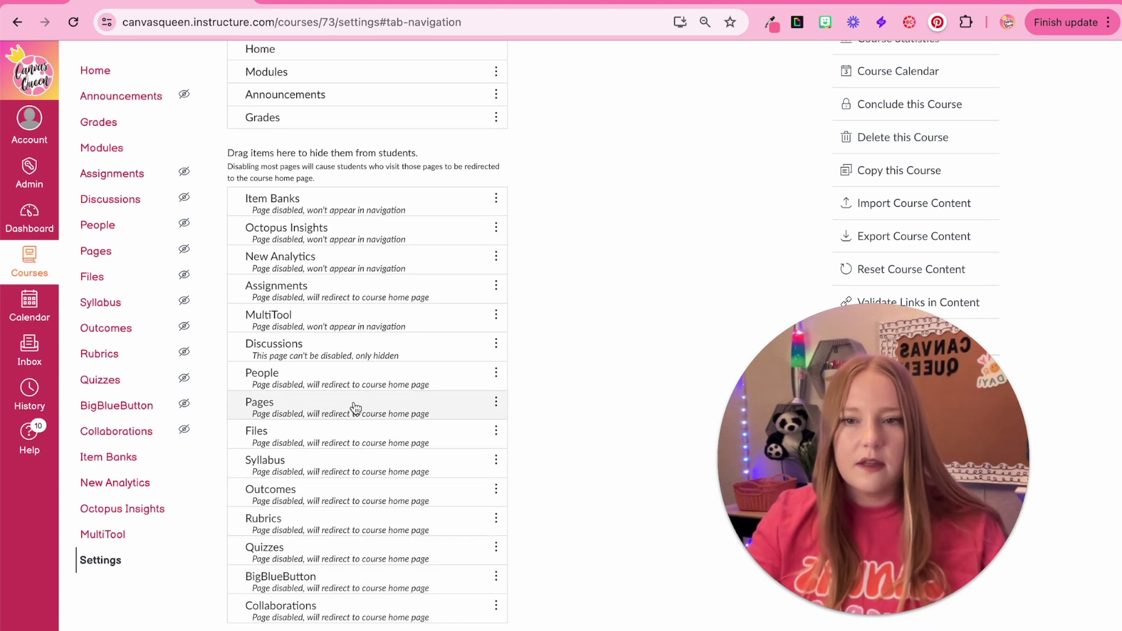
pyautogui.scroll(-2, 343, 493)
pyautogui.click(260, 597)
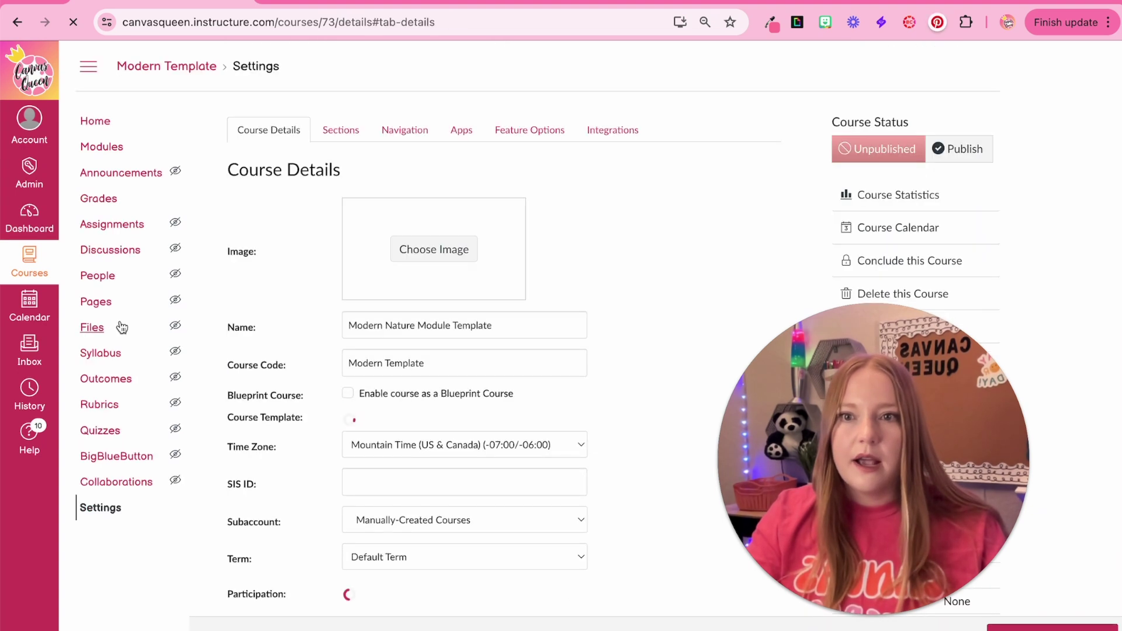
# - Go to the course home page and preview it as a student, restoring normal zoom
pyautogui.press('Tab')
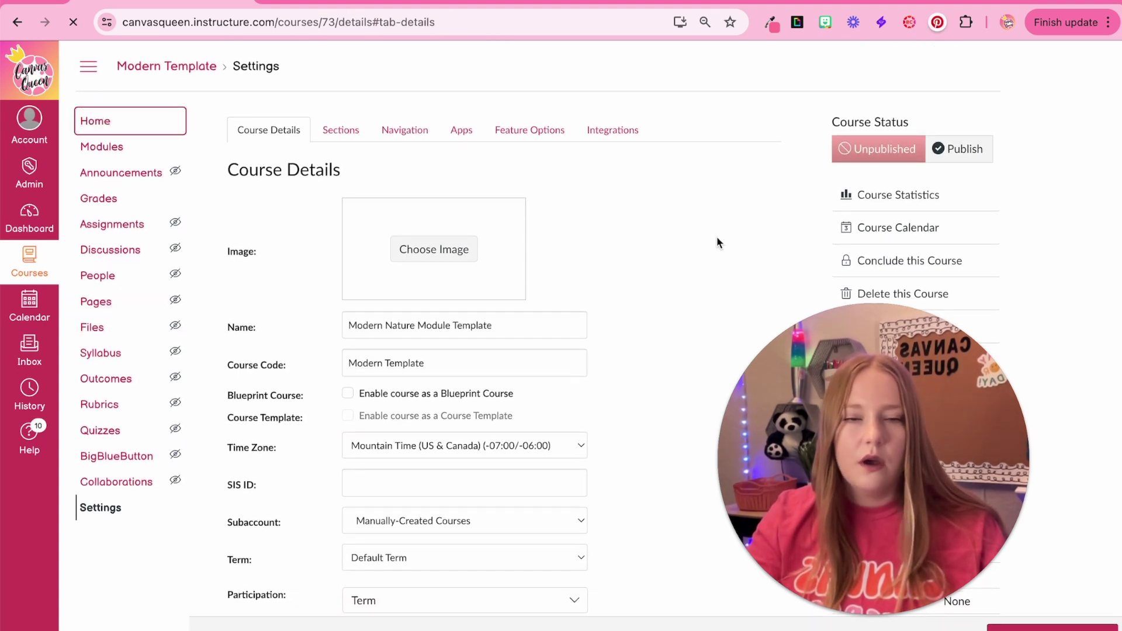
pyautogui.press('Return')
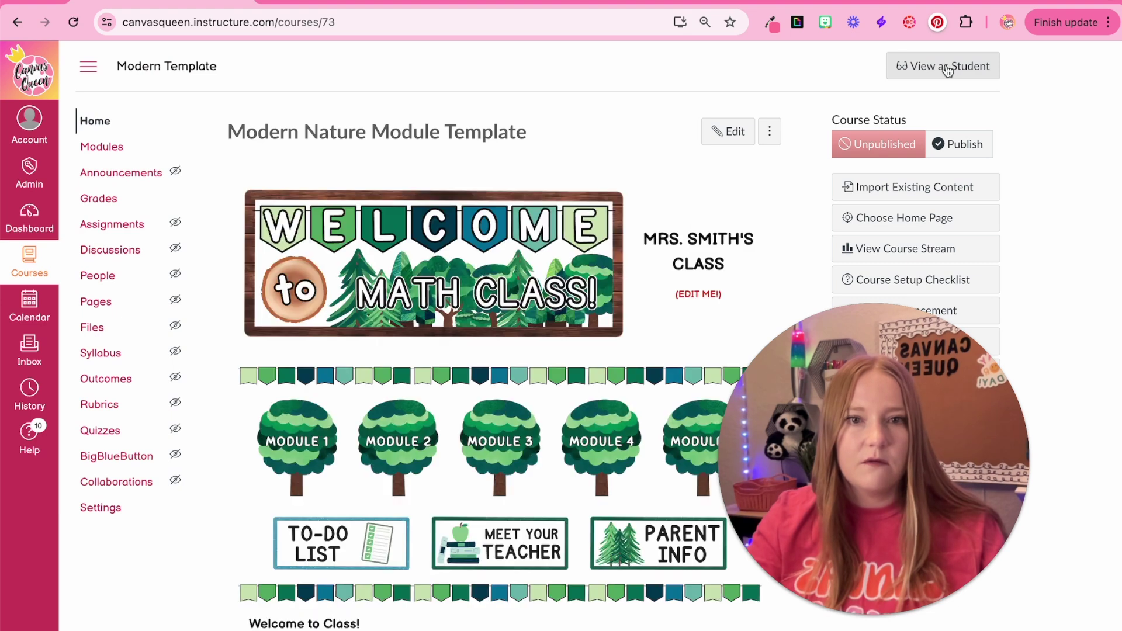
pyautogui.click(948, 69)
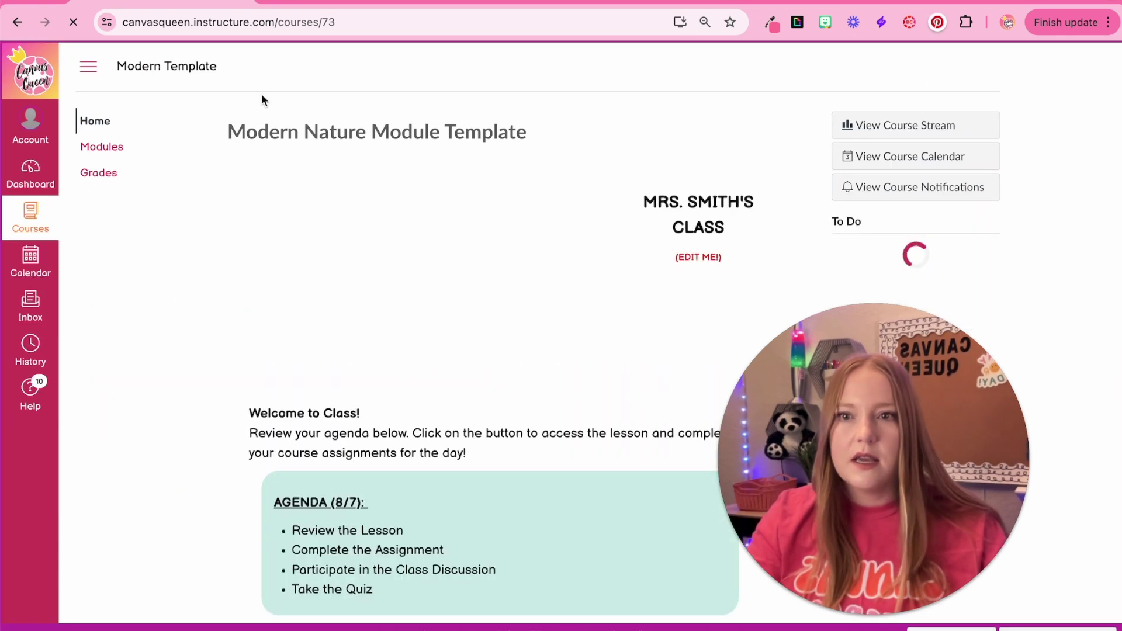
pyautogui.scroll(5, 65, 188)
pyautogui.scroll(1, 65, 188)
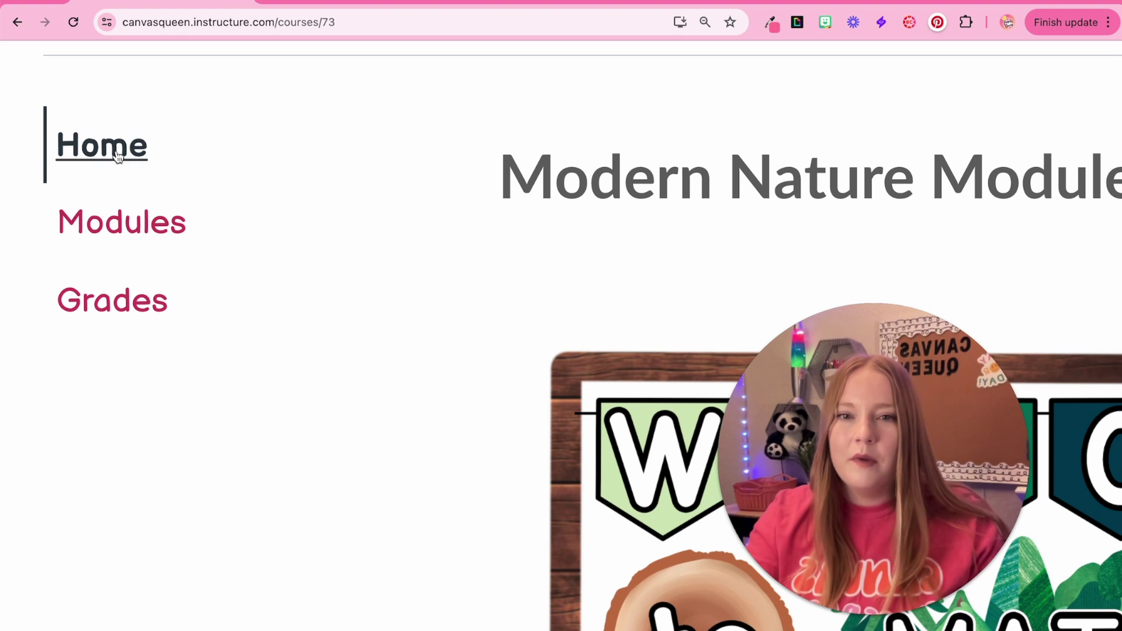
pyautogui.hotkey('ctrl', '-')
pyautogui.hotkey('ctrl', '-')
pyautogui.hotkey('ctrl', '-')
pyautogui.hotkey('ctrl', '-')
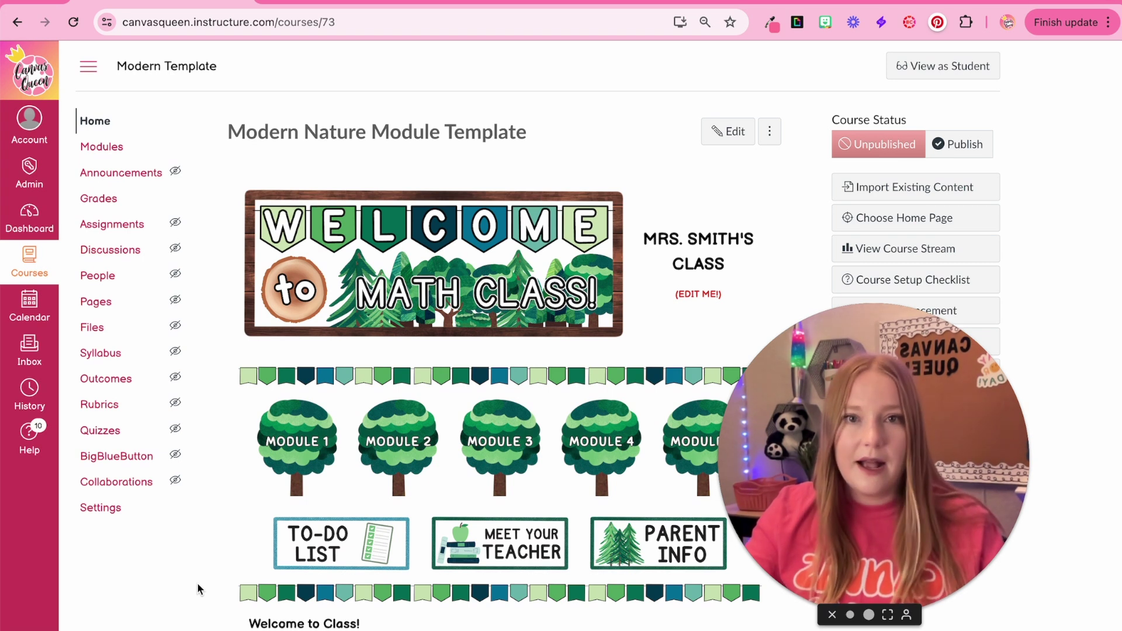
# - Show the External Apps page in the course Settings
pyautogui.click(107, 512)
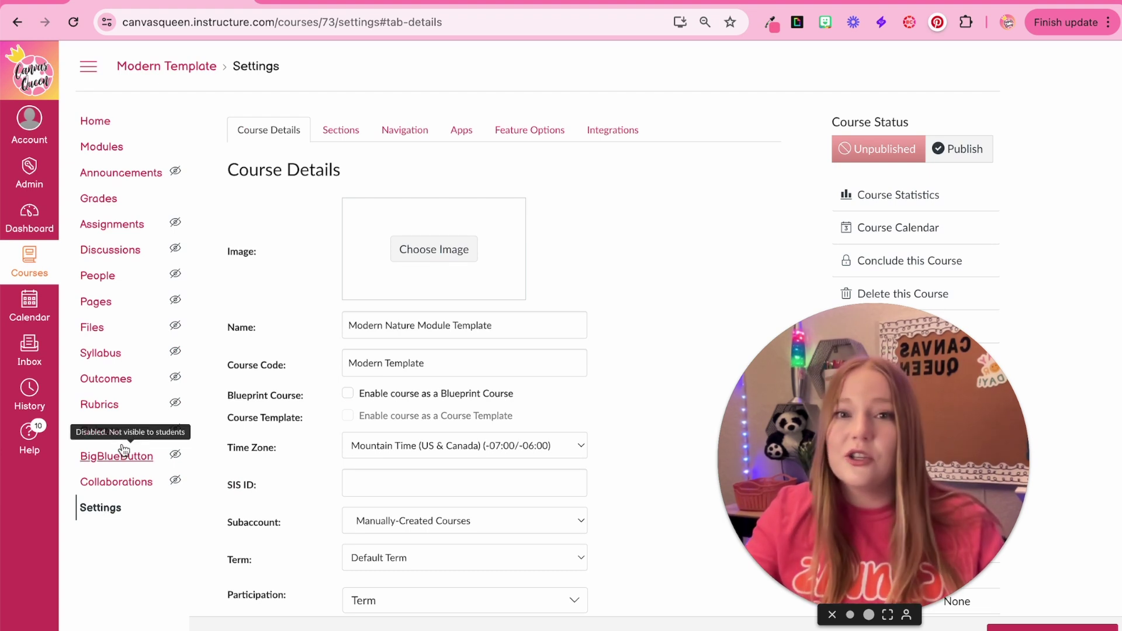
pyautogui.scroll(5, 322, 216)
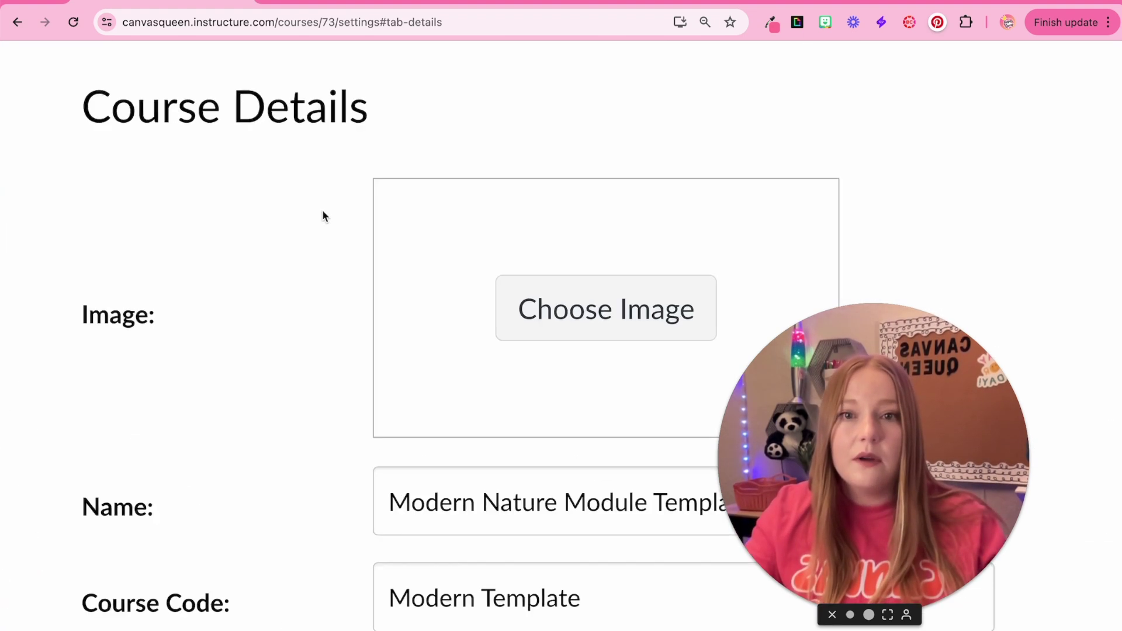
pyautogui.hscroll(5, 538, 136)
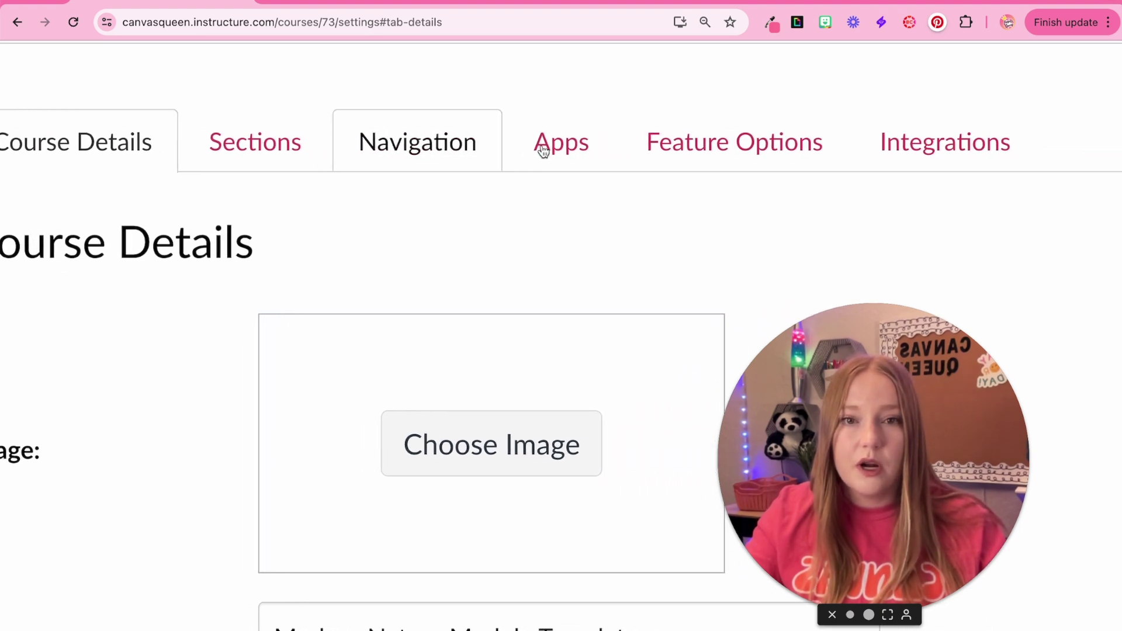
pyautogui.click(538, 168)
# - Filter the external apps by 'Redire' and start adding the Redirect Tool
pyautogui.scroll(-5, 533, 167)
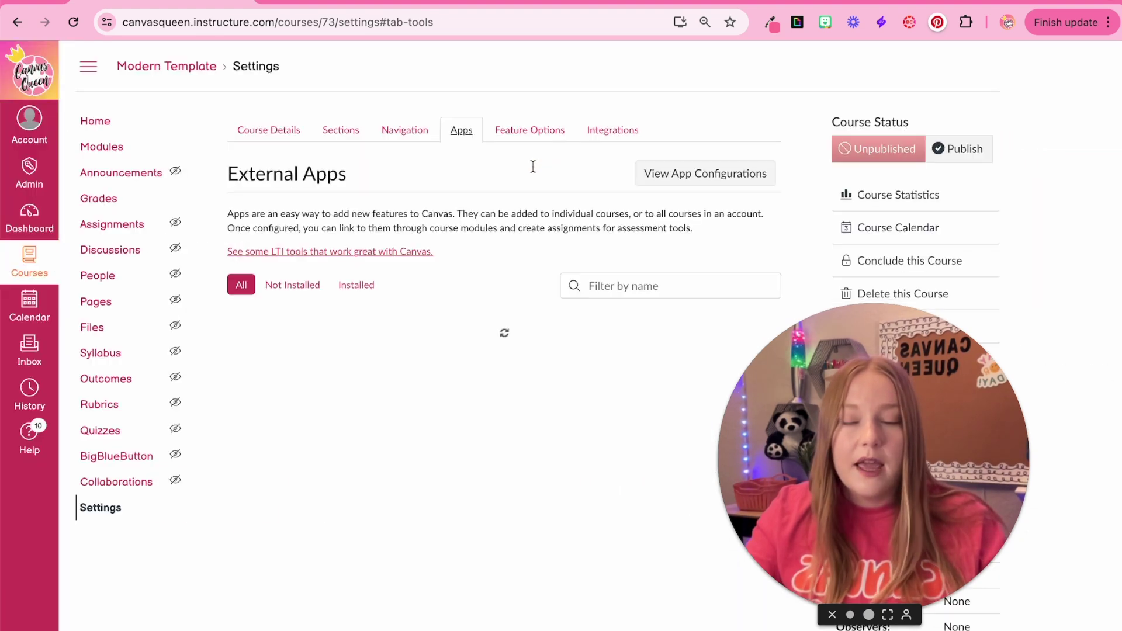
pyautogui.scroll(-1, 669, 262)
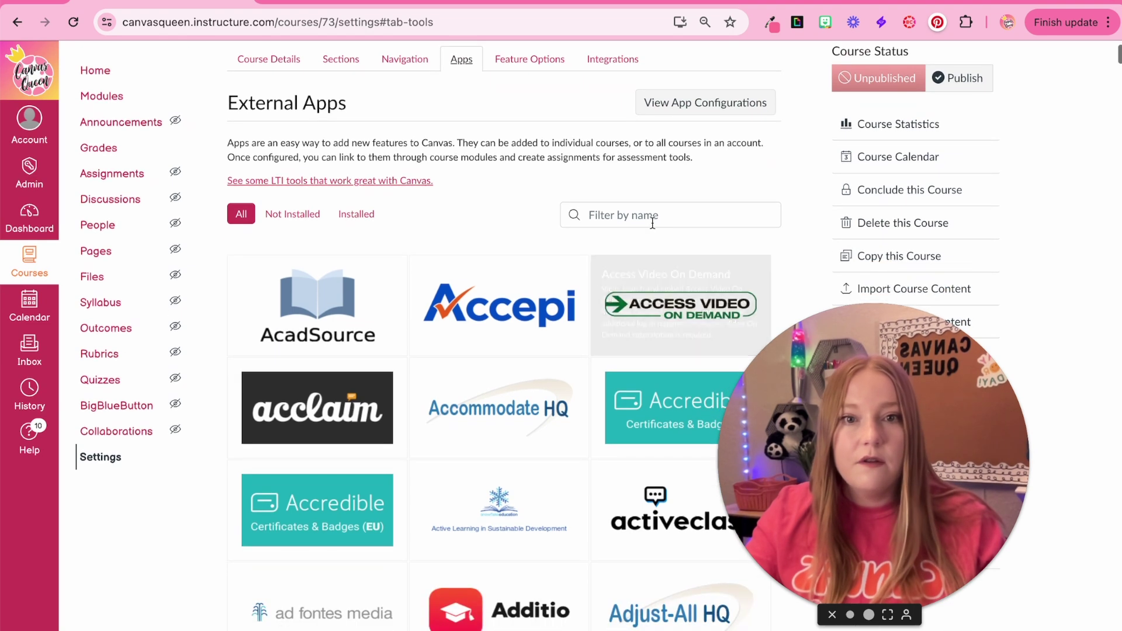
pyautogui.click(650, 216)
pyautogui.scroll(-1, 643, 187)
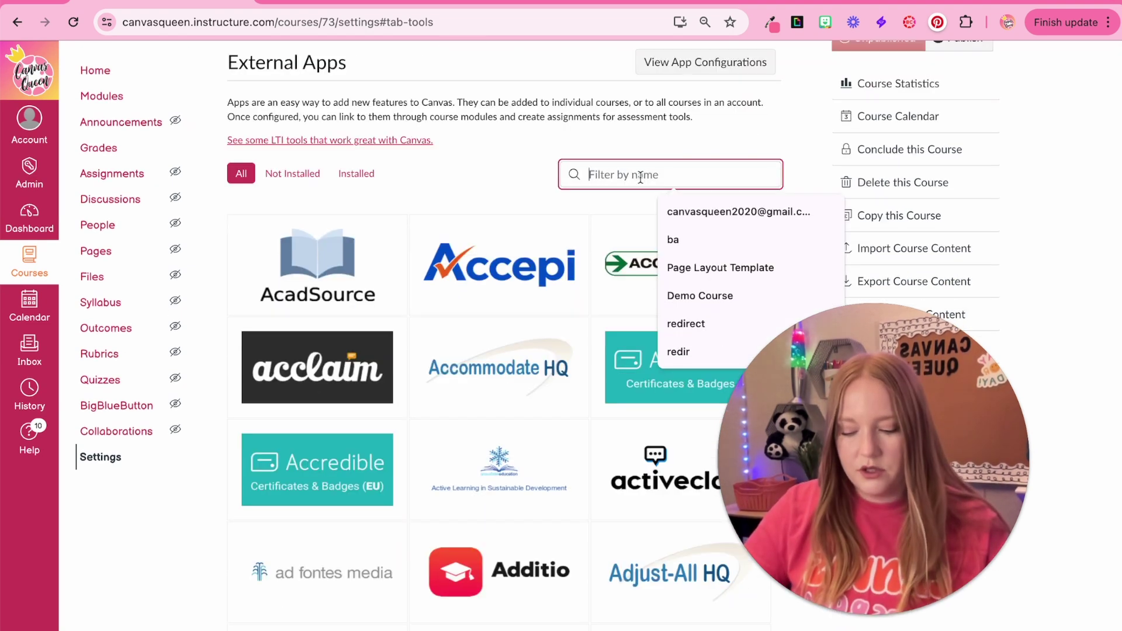
pyautogui.write('Redirect')
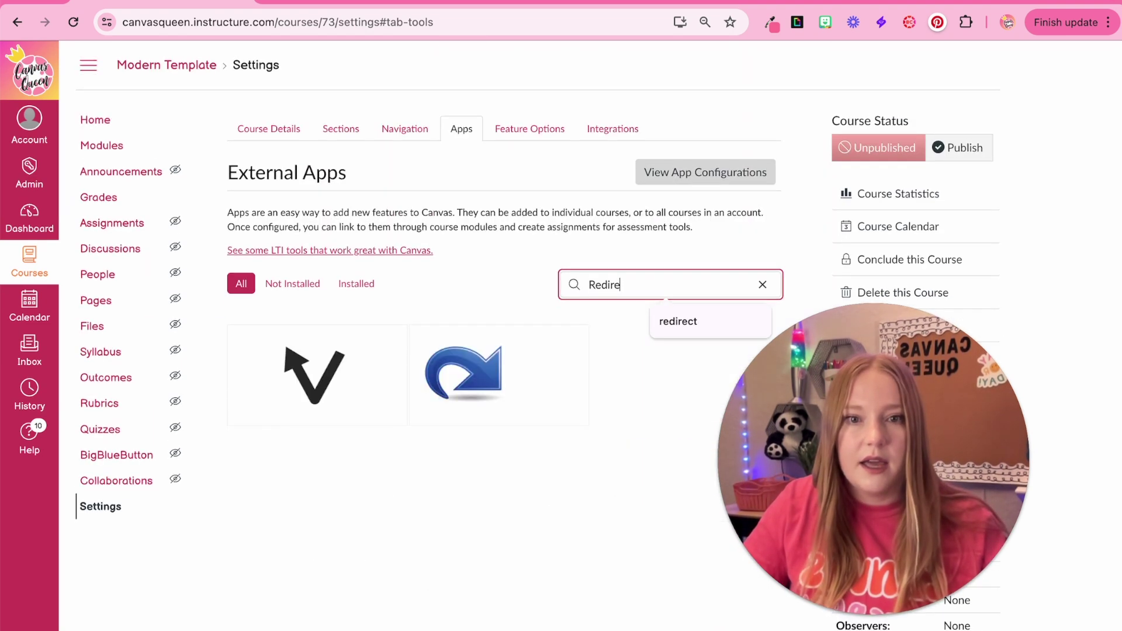
pyautogui.click(498, 406)
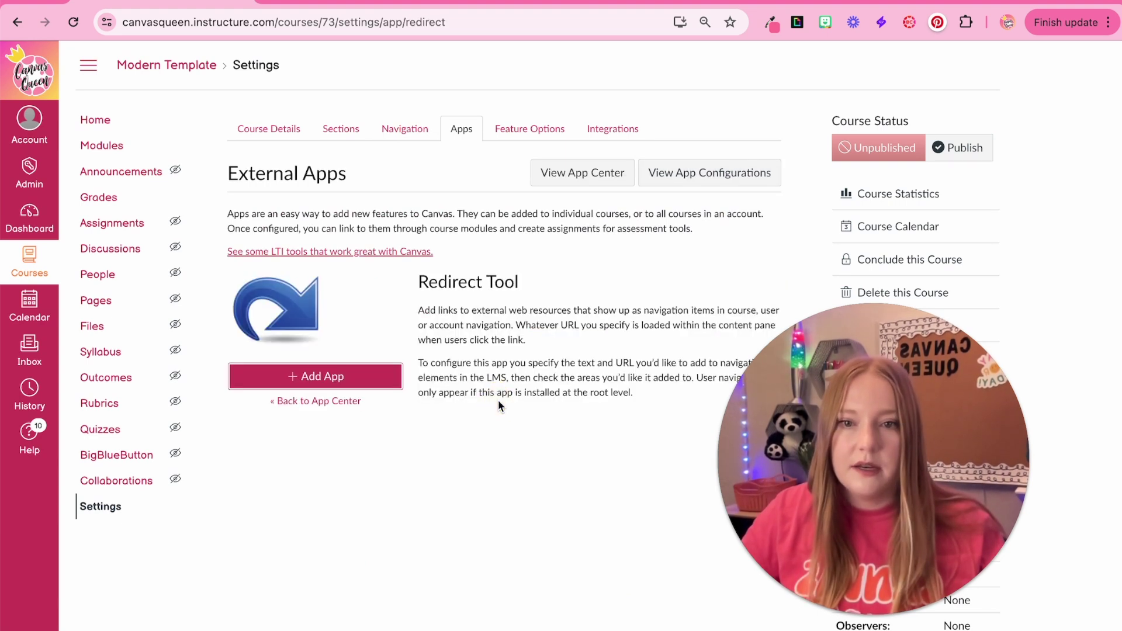
pyautogui.click(329, 377)
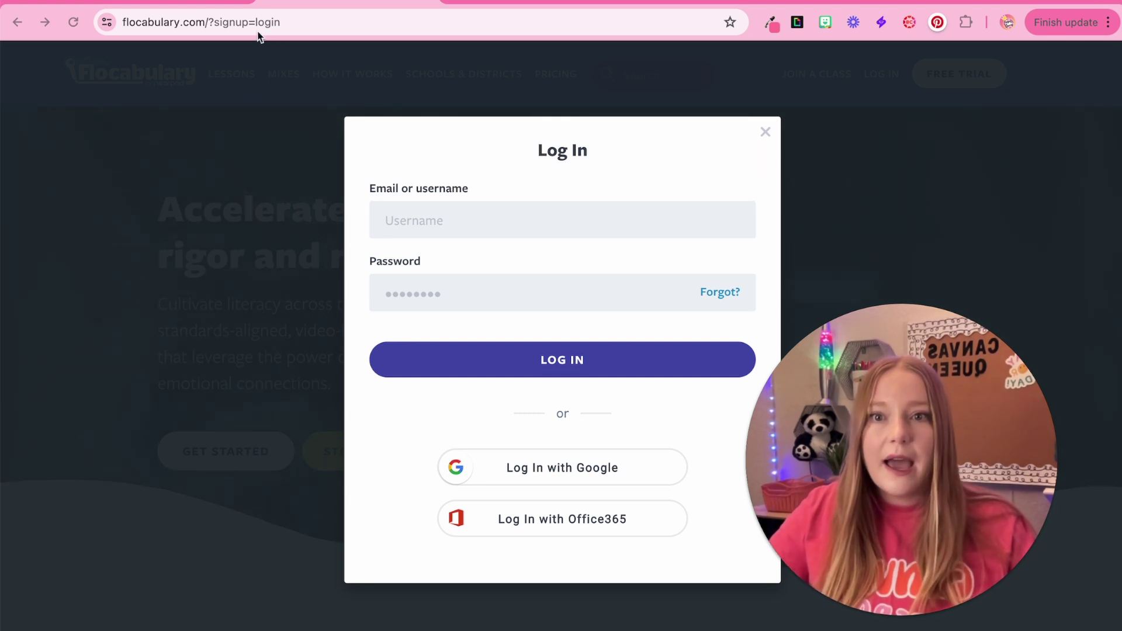
# - Select the Flocabulary login page's full web address in the address bar
pyautogui.click(326, 25)
pyautogui.hotkey('ctrl', 'c')
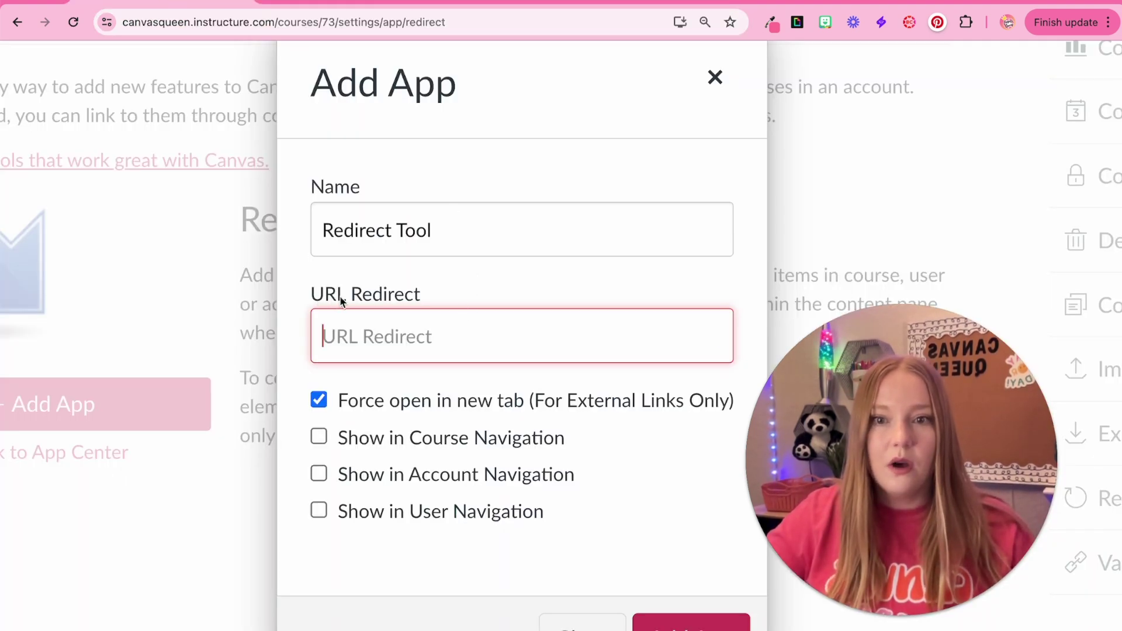
# - Add a redirect app named Flocabulary with the pasted login URL, shown in course navigation
pyautogui.click(377, 321)
pyautogui.hotkey('ctrl', 'v')
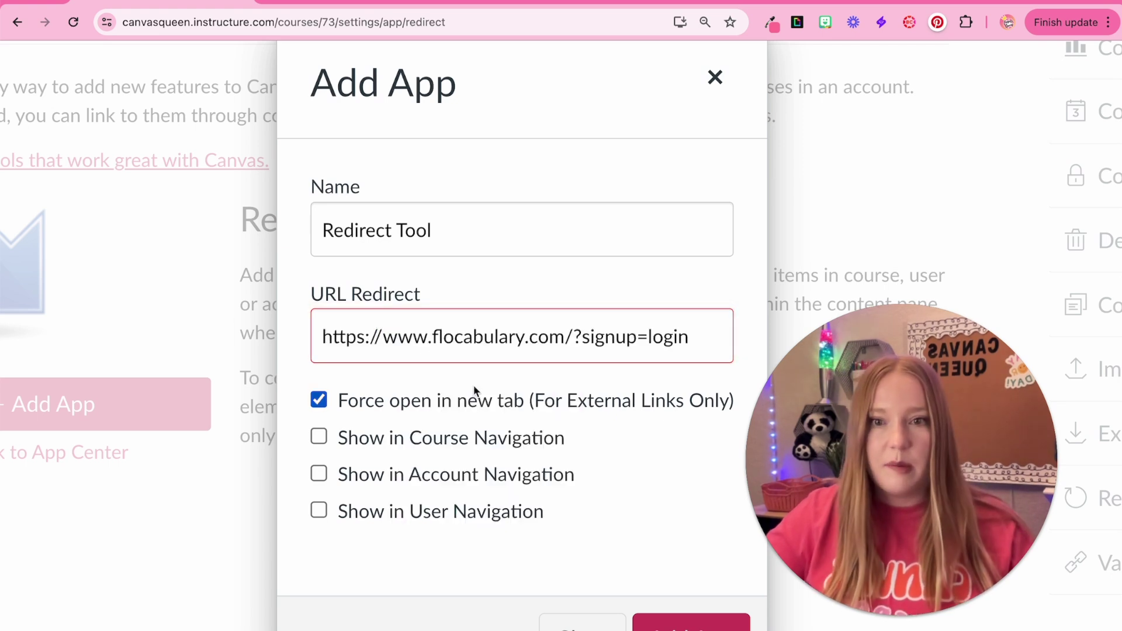
pyautogui.hscroll(-2, 406, 337)
pyautogui.hscroll(3, 406, 338)
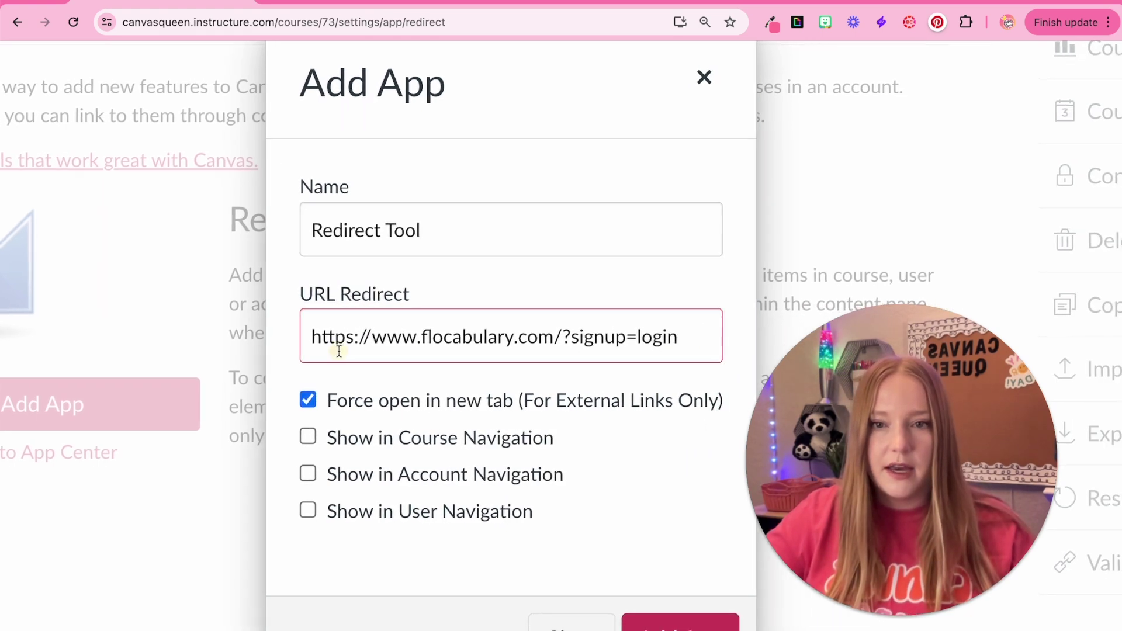
pyautogui.tripleClick(378, 232)
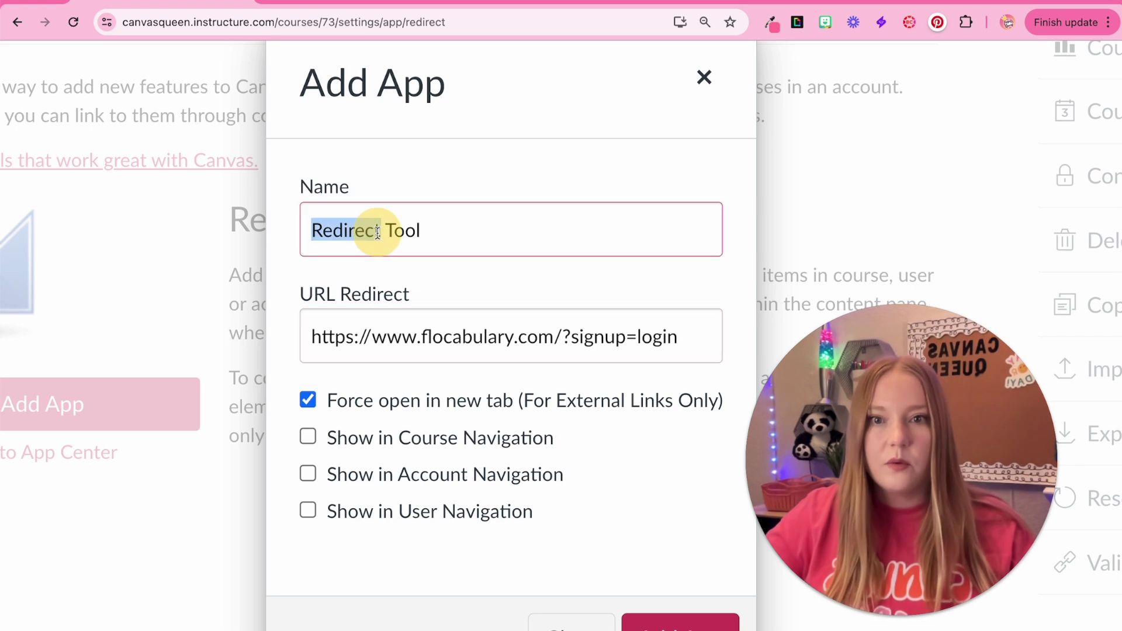
pyautogui.press('BackSpace')
pyautogui.write('Flocabulary')
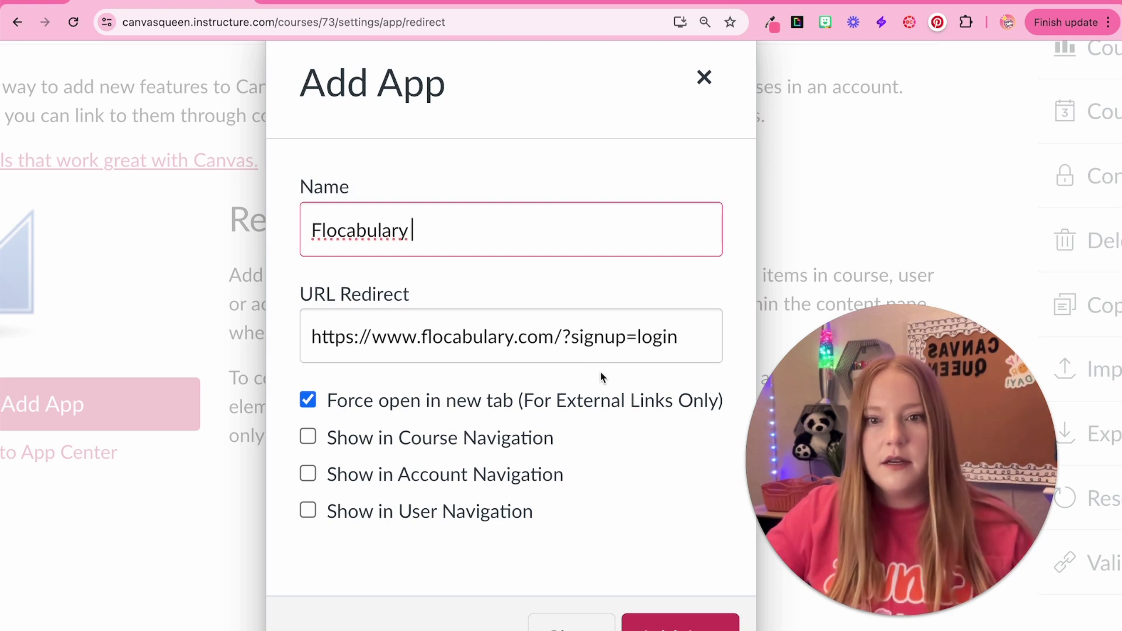
pyautogui.scroll(-3, 601, 371)
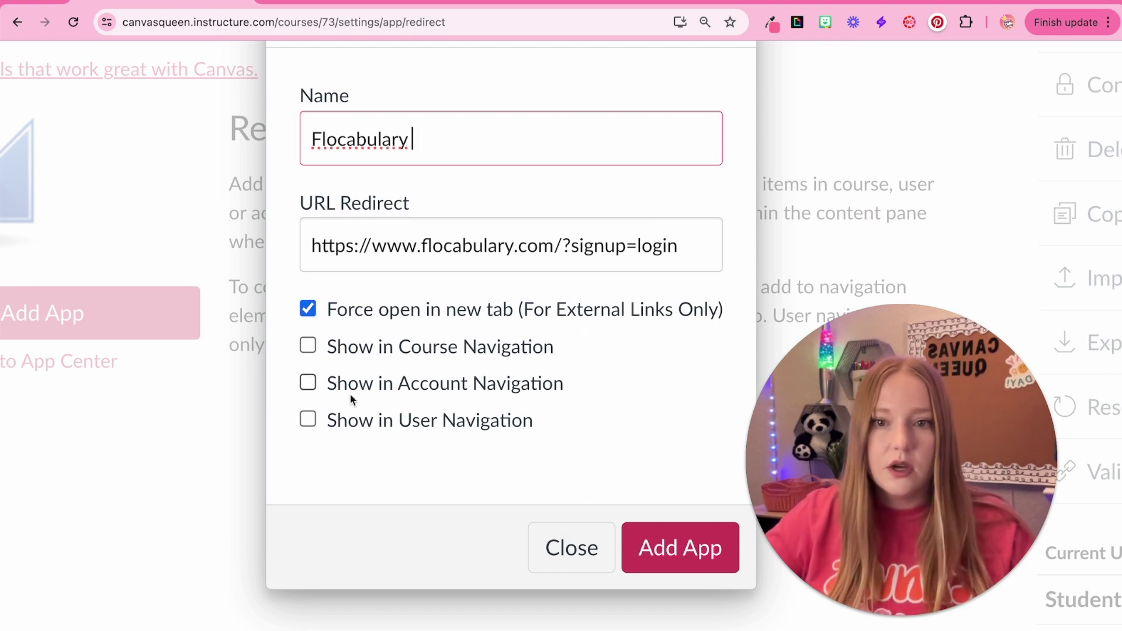
pyautogui.click(390, 353)
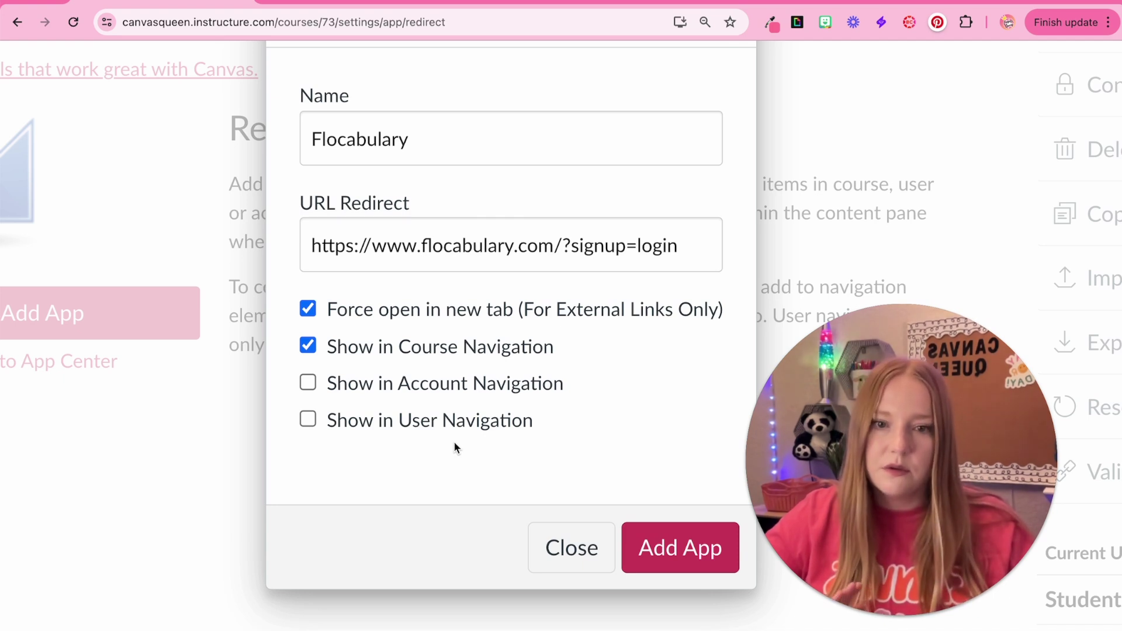
pyautogui.click(674, 568)
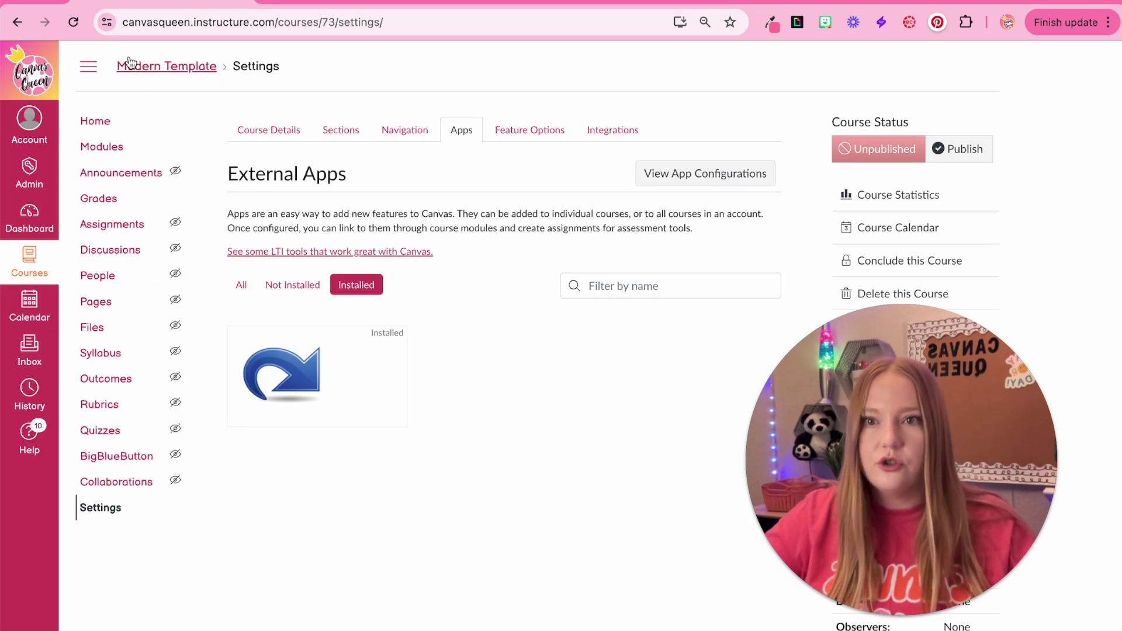
# - Reload Settings to confirm Flocabulary follows Grades in navigation, then return to course Home
pyautogui.click(73, 23)
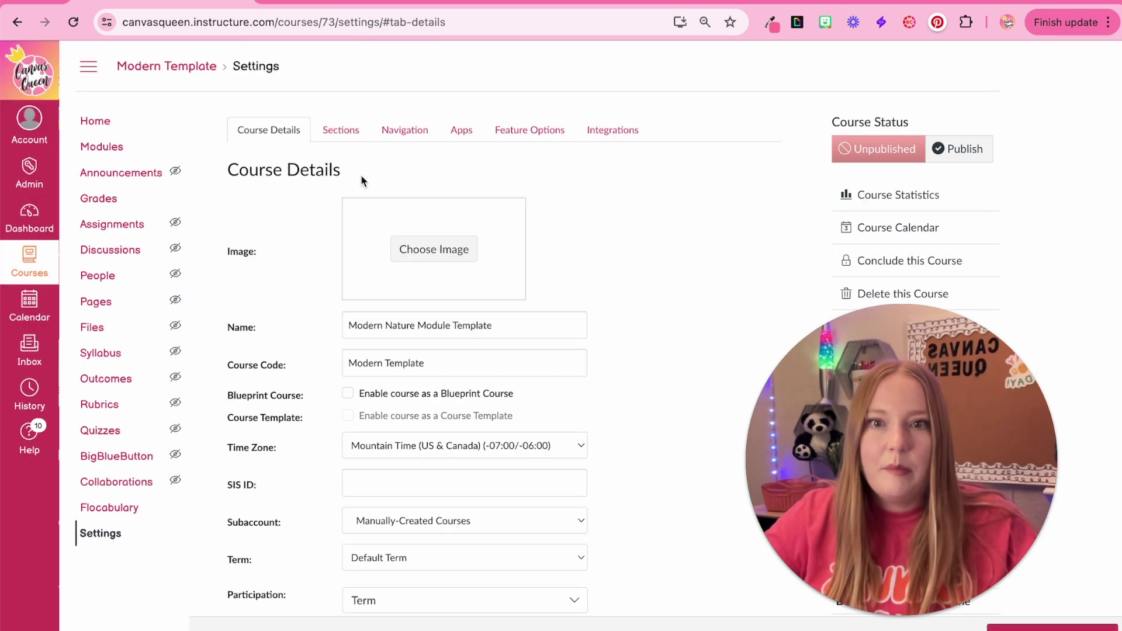
pyautogui.click(403, 130)
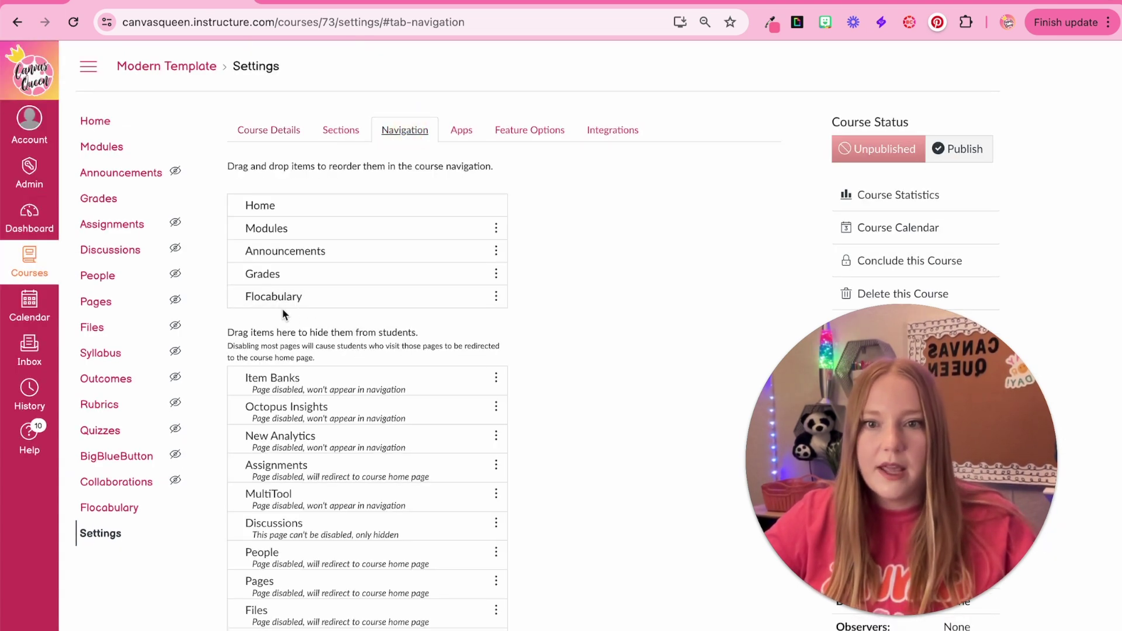
pyautogui.click(92, 122)
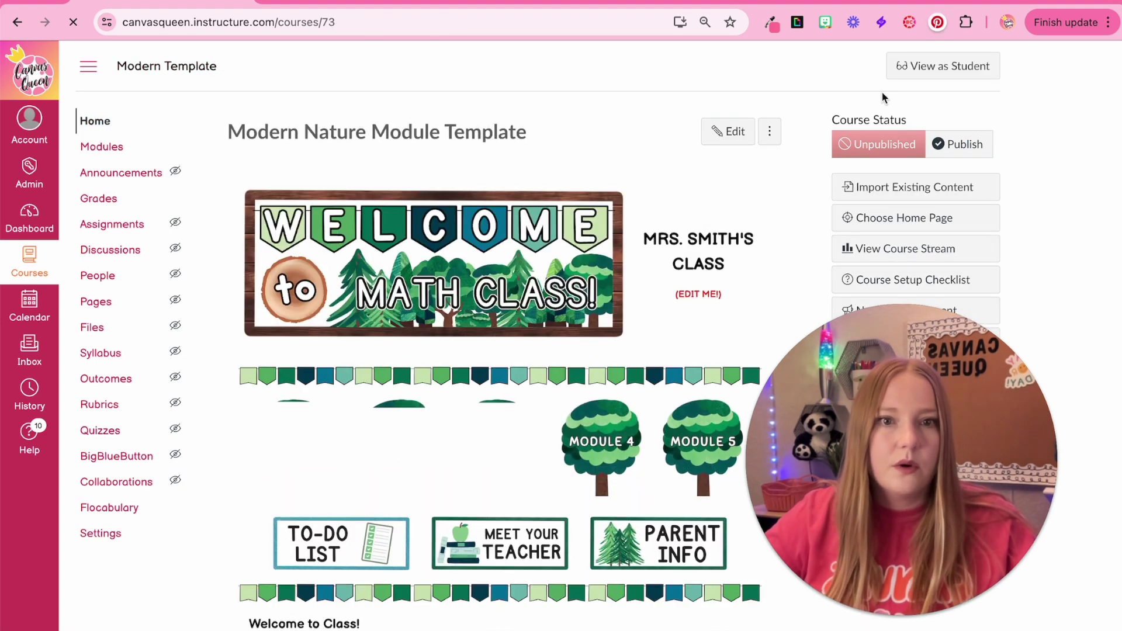
# - As a student, follow the Flocabulary course link and launch it in a new tab
pyautogui.click(937, 69)
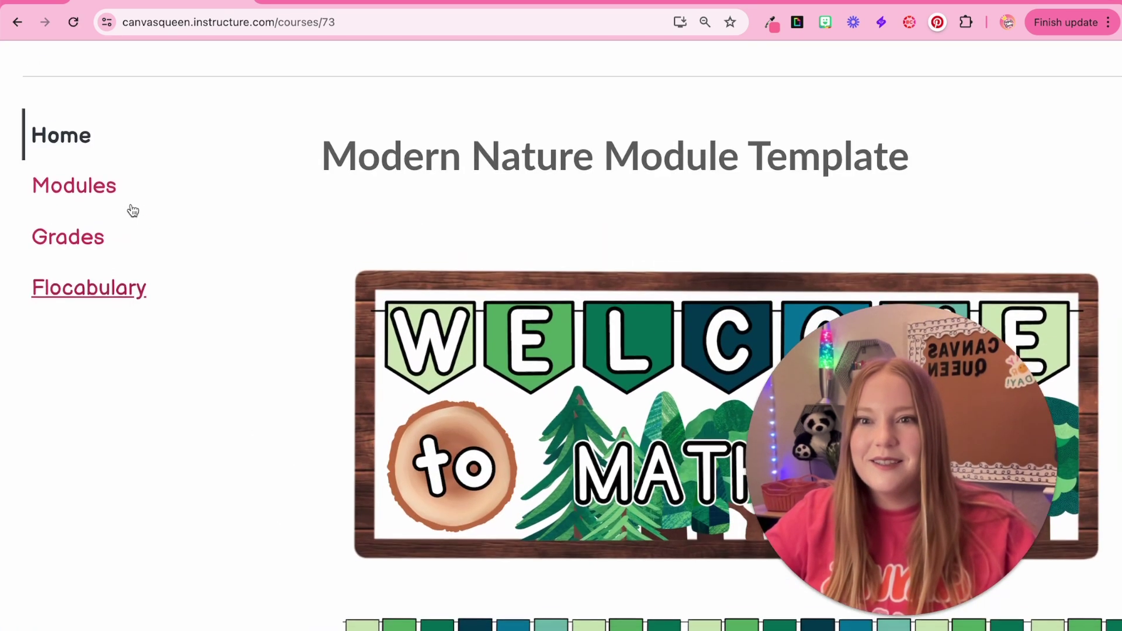
pyautogui.click(200, 308)
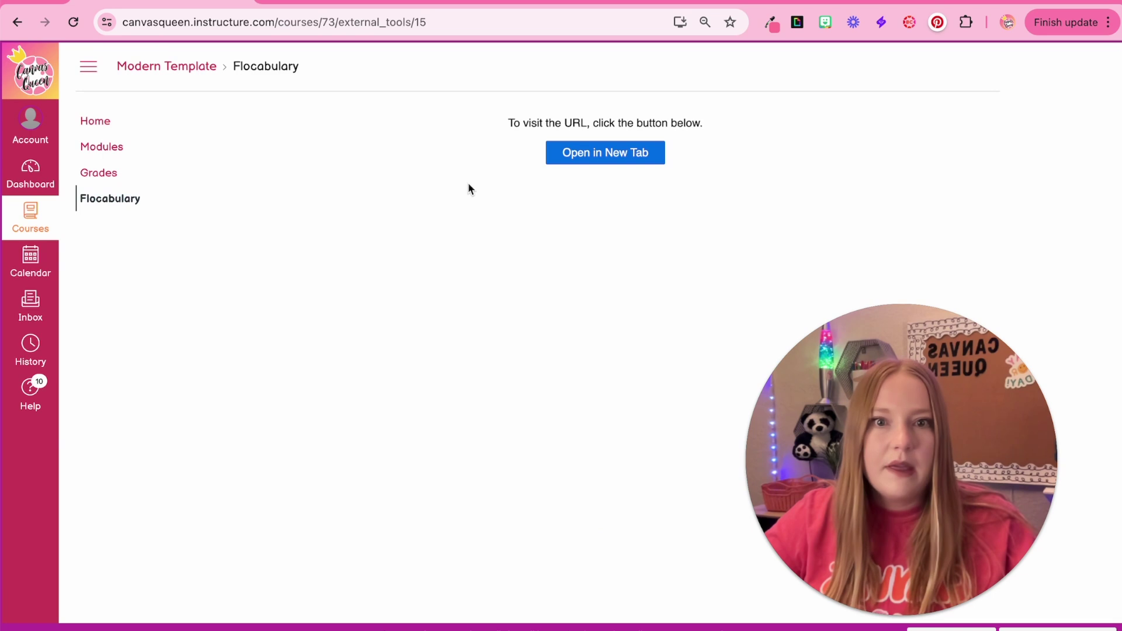
pyautogui.click(596, 155)
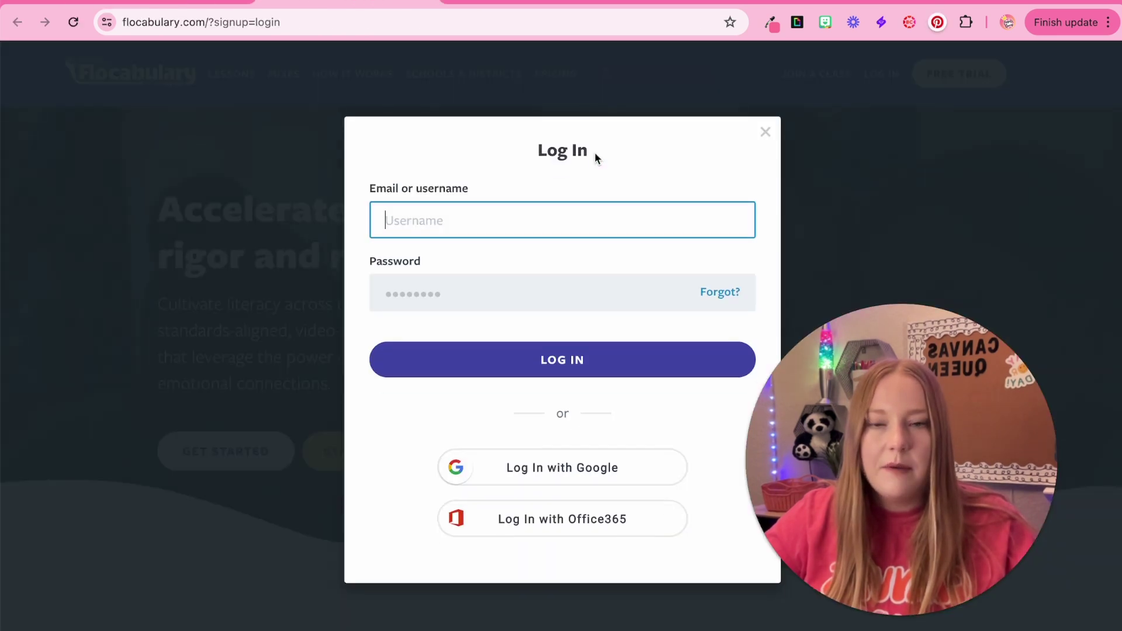